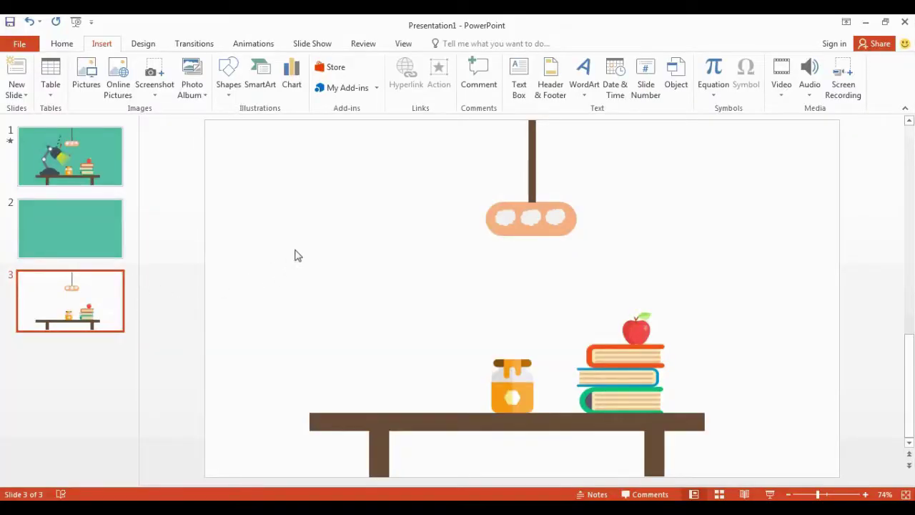
# Paste slide 3's lamp, honey jar, books, apple and table onto the green slide 2
pyautogui.hotkey('ctrl', 'a')
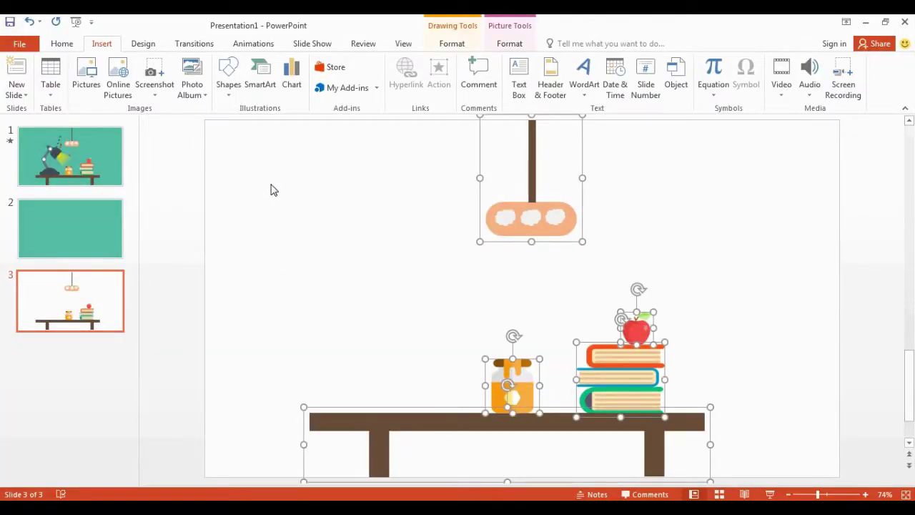
pyautogui.click(102, 221)
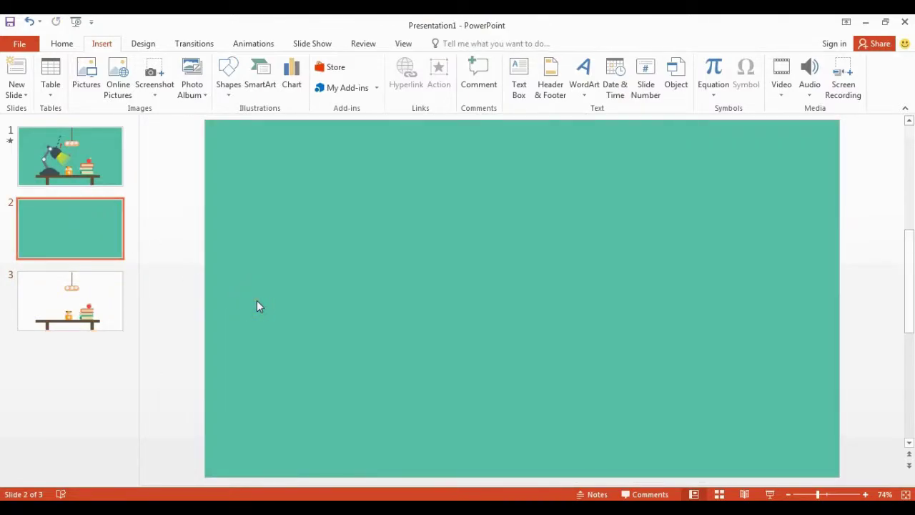
pyautogui.hotkey('ctrl', 'v')
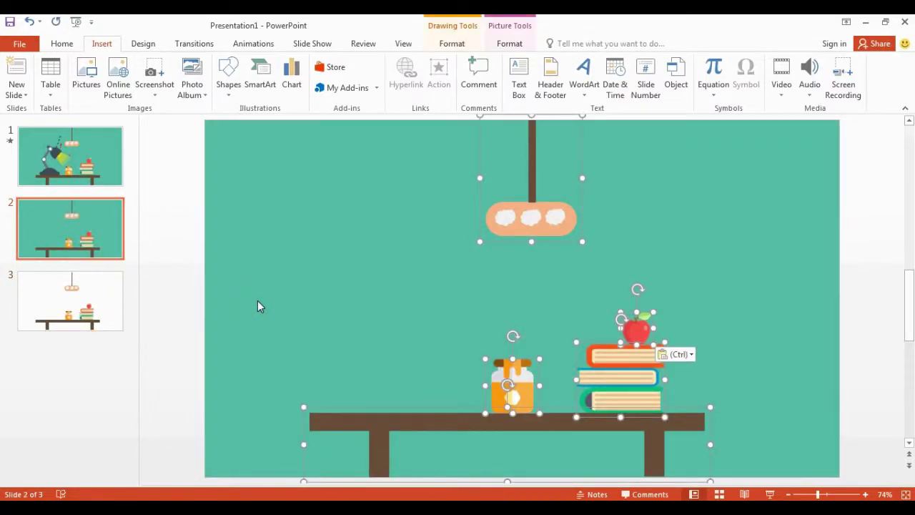
pyautogui.click(258, 303)
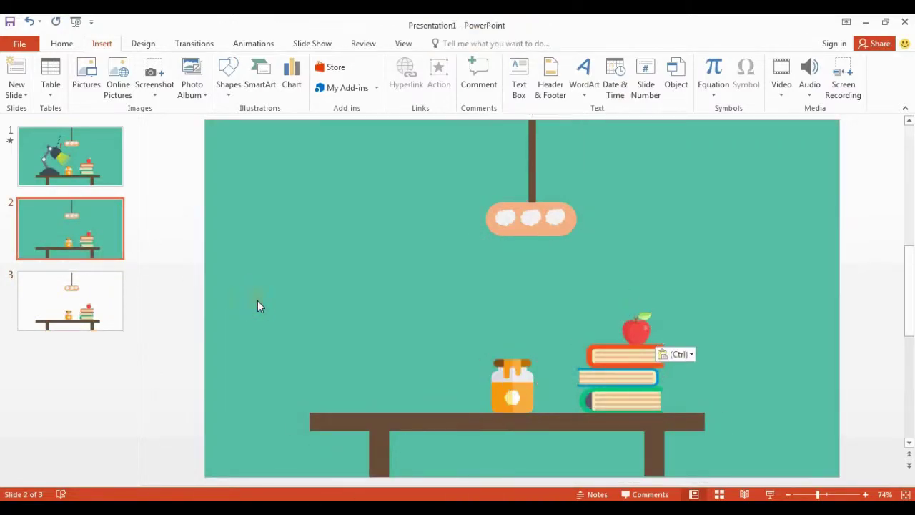
# Draw a rounded rectangle on the left of the tabletop and flatten it to 0.4 inches tall
pyautogui.click(228, 77)
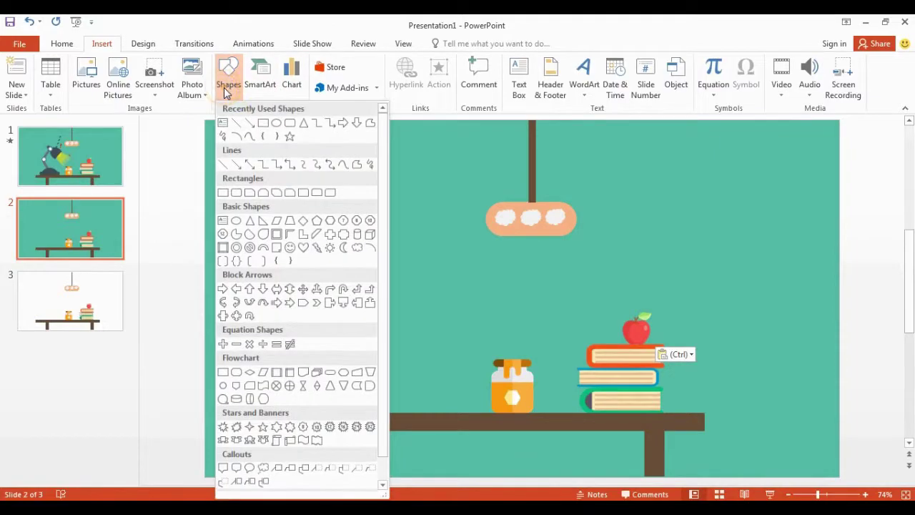
pyautogui.click(289, 123)
pyautogui.moveTo(343, 382); pyautogui.dragTo(442, 413)
pyautogui.moveTo(348, 387); pyautogui.dragTo(438, 399)
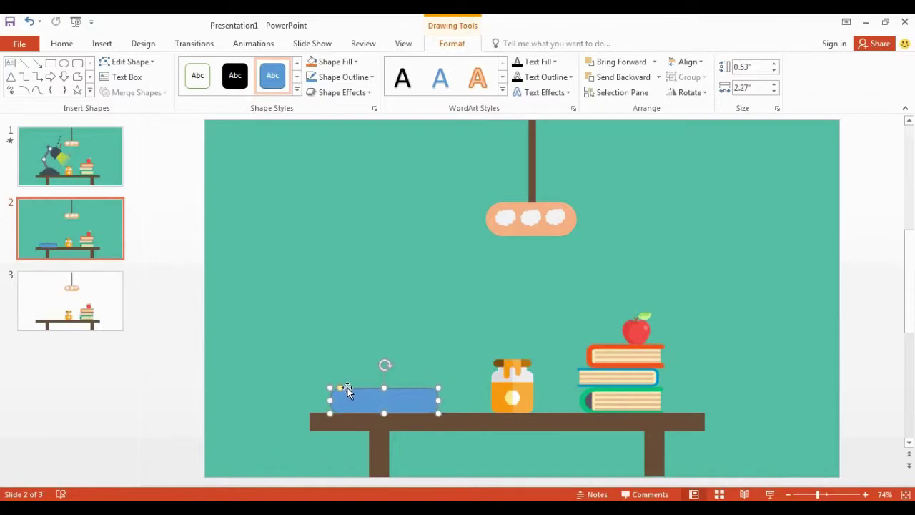
pyautogui.moveTo(340, 388); pyautogui.dragTo(338, 393)
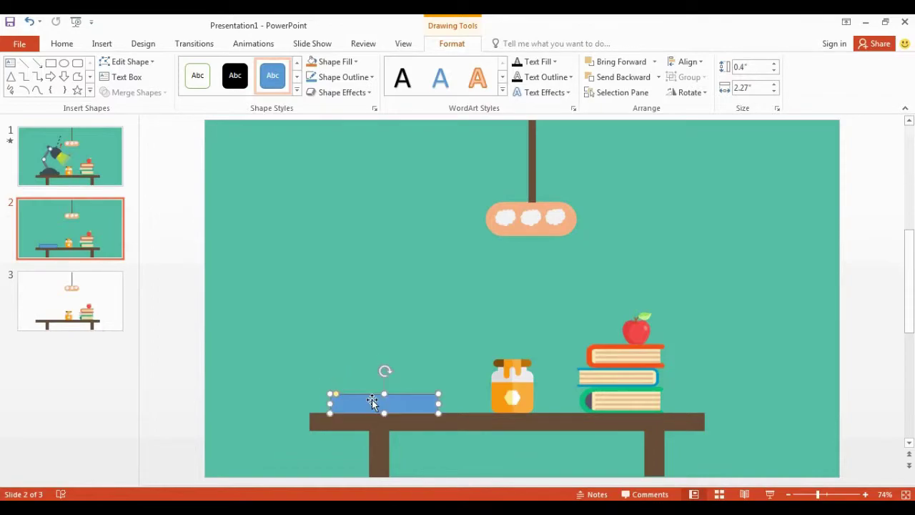
# Give the base no outline and a dark grey fill
pyautogui.rightClick(371, 399)
pyautogui.click(446, 423)
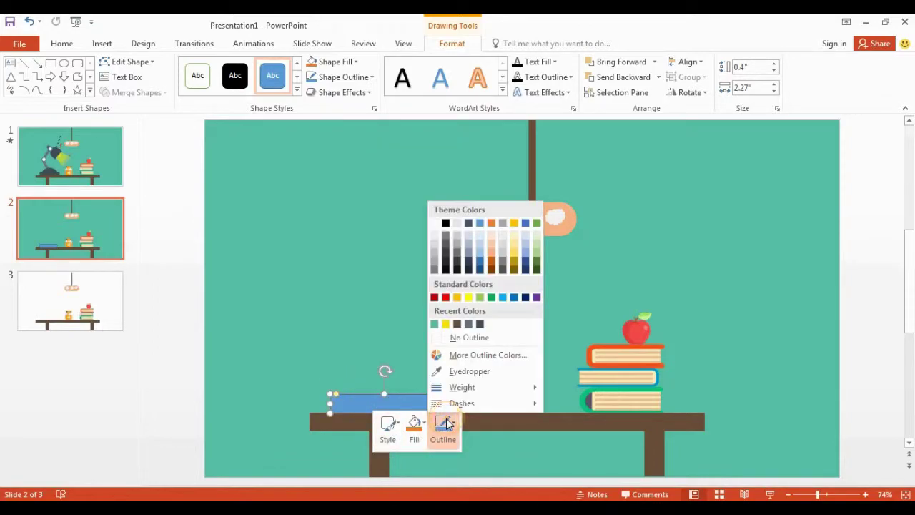
pyautogui.click(439, 339)
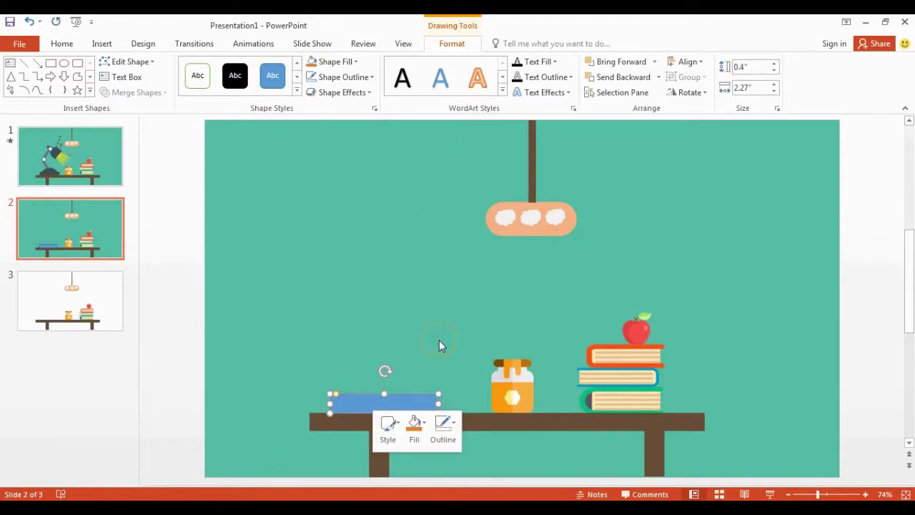
pyautogui.click(414, 429)
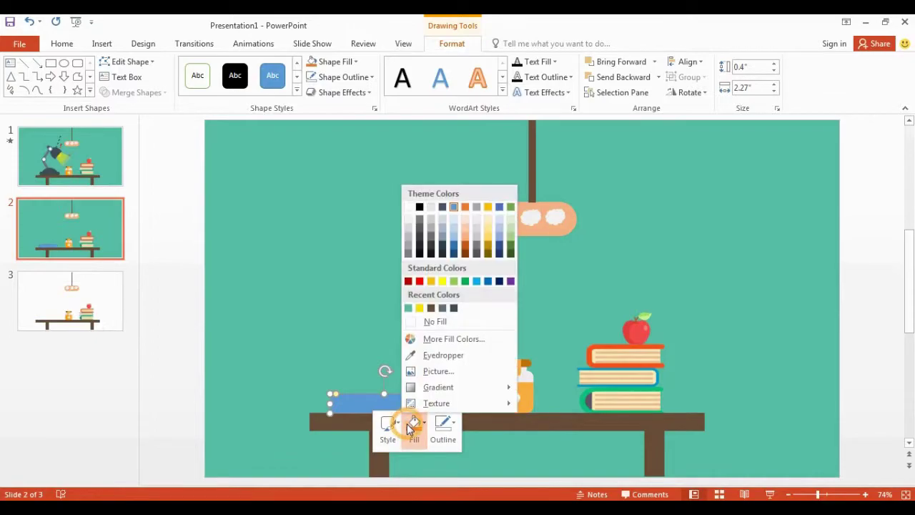
pyautogui.click(453, 308)
pyautogui.click(182, 315)
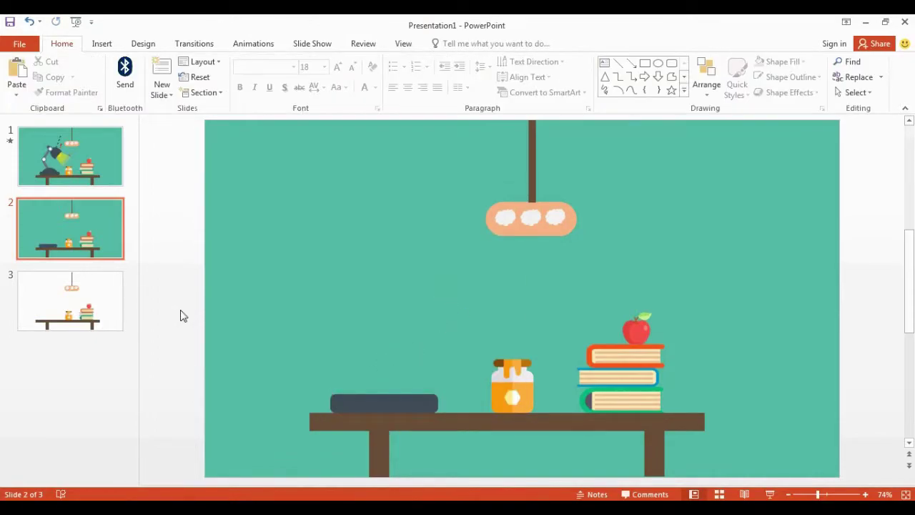
# Draw a chord shape, rotate it into a level dome and move it onto the base
pyautogui.click(683, 91)
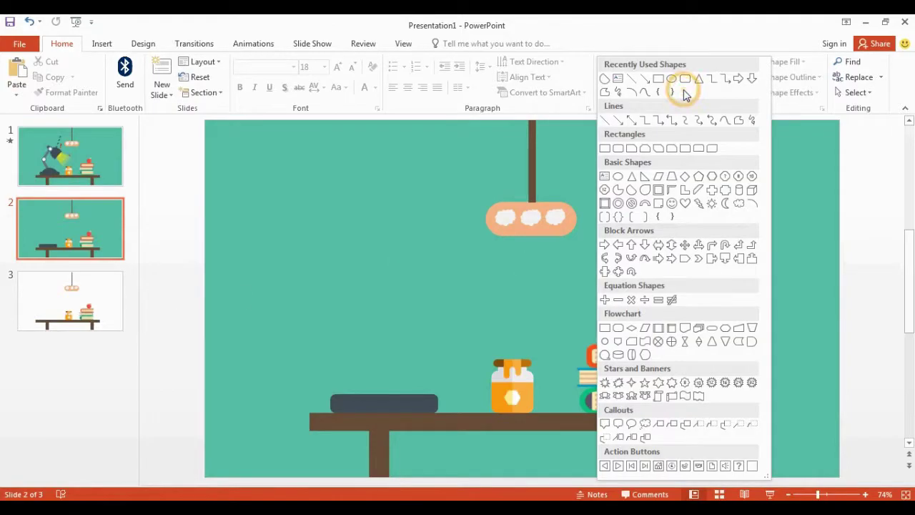
pyautogui.click(626, 188)
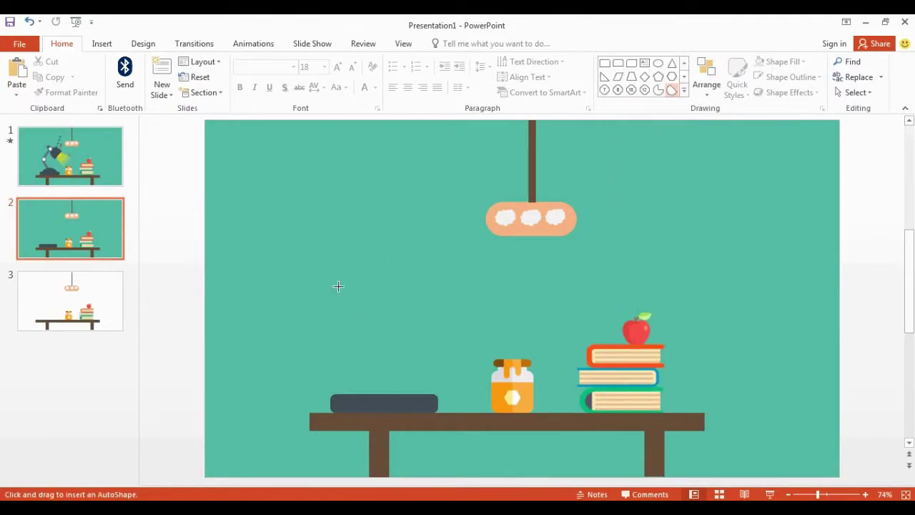
pyautogui.moveTo(342, 287); pyautogui.dragTo(416, 358)
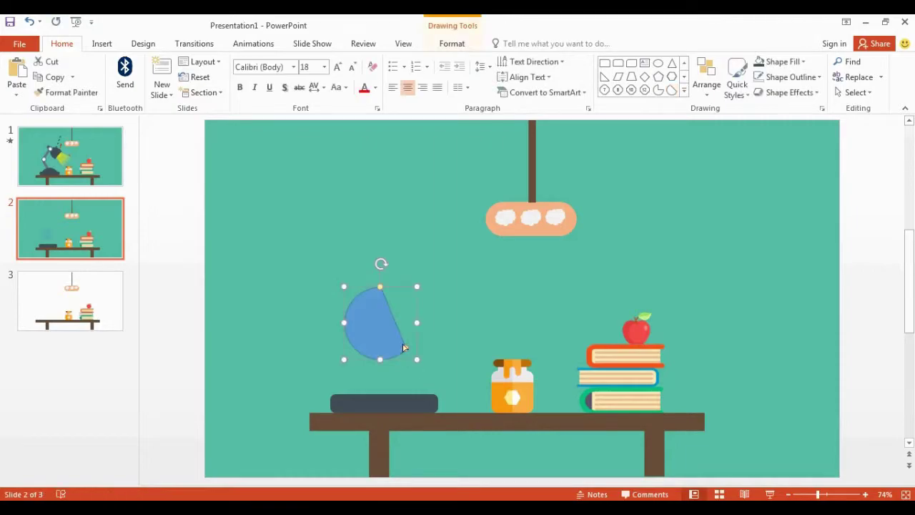
pyautogui.moveTo(383, 263); pyautogui.dragTo(397, 293)
pyautogui.moveTo(432, 343); pyautogui.dragTo(398, 360)
pyautogui.moveTo(378, 298); pyautogui.dragTo(386, 383)
pyautogui.click(409, 461)
# Give the dome no outline and a dark grey fill
pyautogui.rightClick(388, 381)
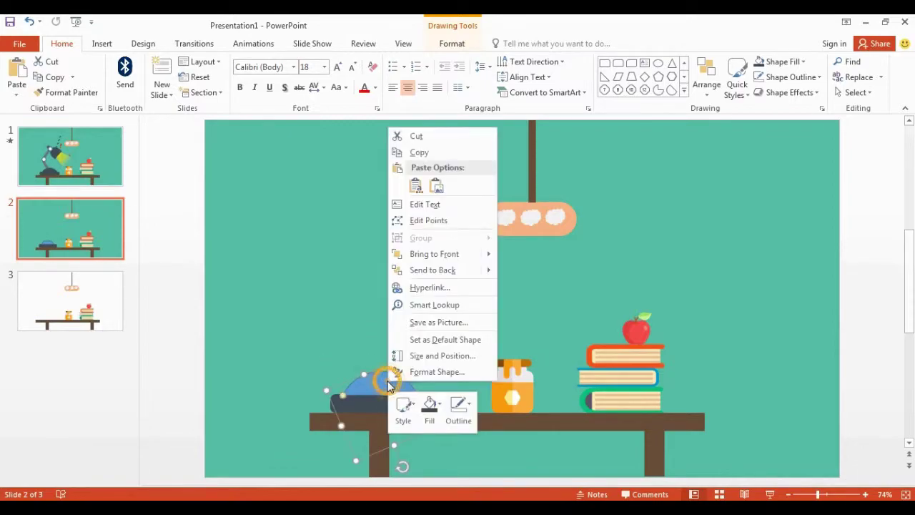
pyautogui.click(459, 413)
pyautogui.click(478, 317)
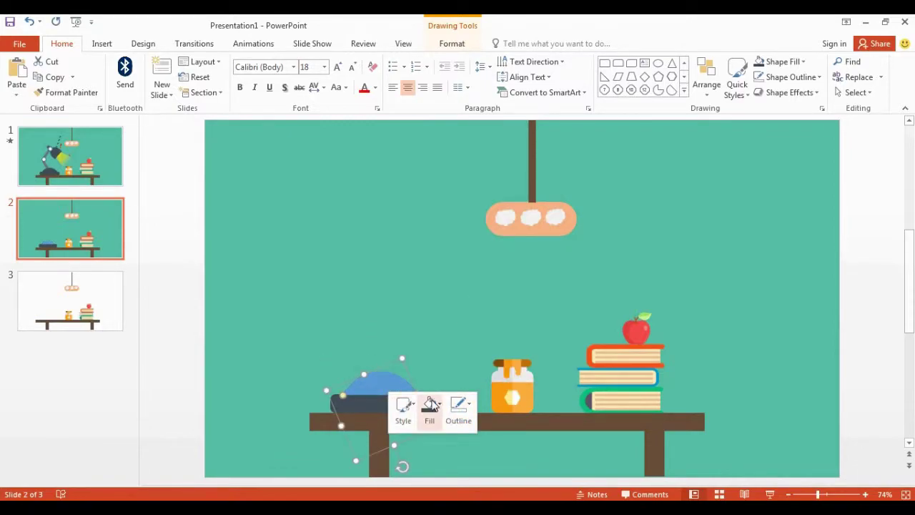
pyautogui.click(430, 404)
pyautogui.click(420, 291)
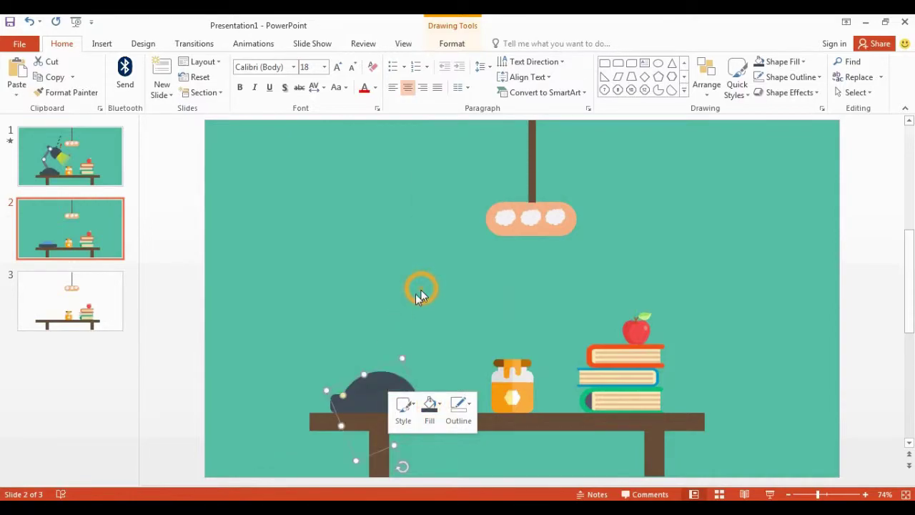
pyautogui.click(271, 332)
pyautogui.click(376, 382)
pyautogui.click(285, 360)
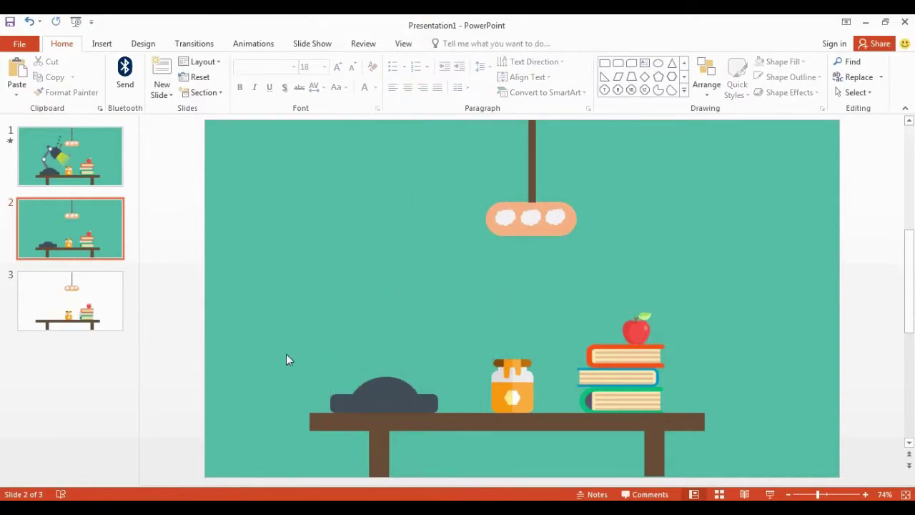
# Draw a narrow tilted rectangle as the lower arm with no outline and grey fill
pyautogui.click(605, 64)
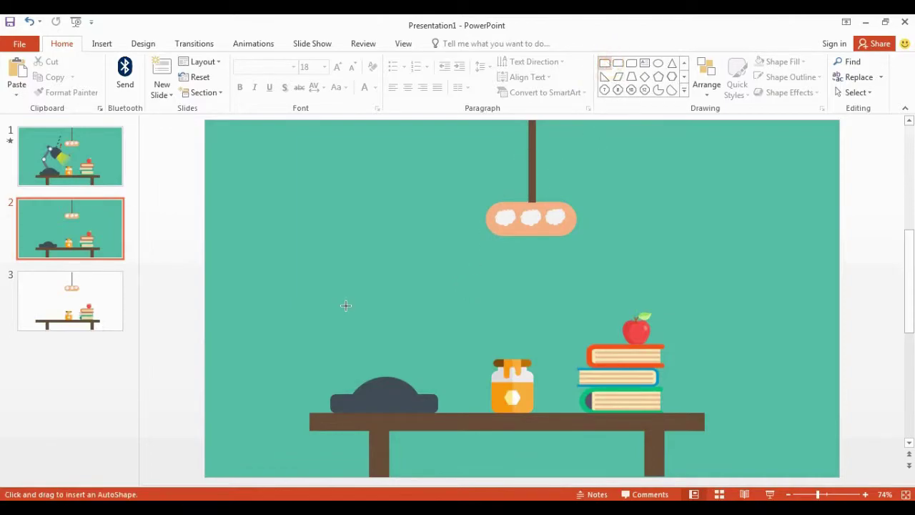
pyautogui.moveTo(373, 346); pyautogui.dragTo(363, 379)
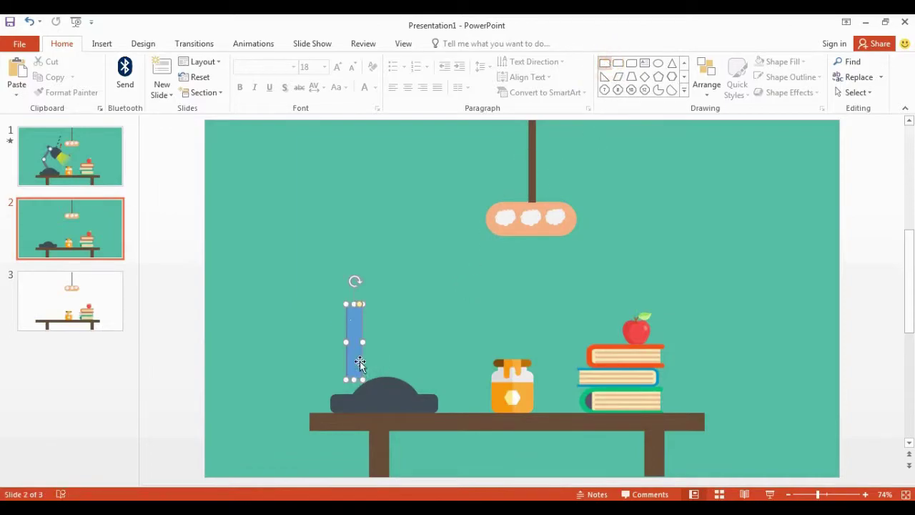
pyautogui.moveTo(356, 279); pyautogui.dragTo(337, 282)
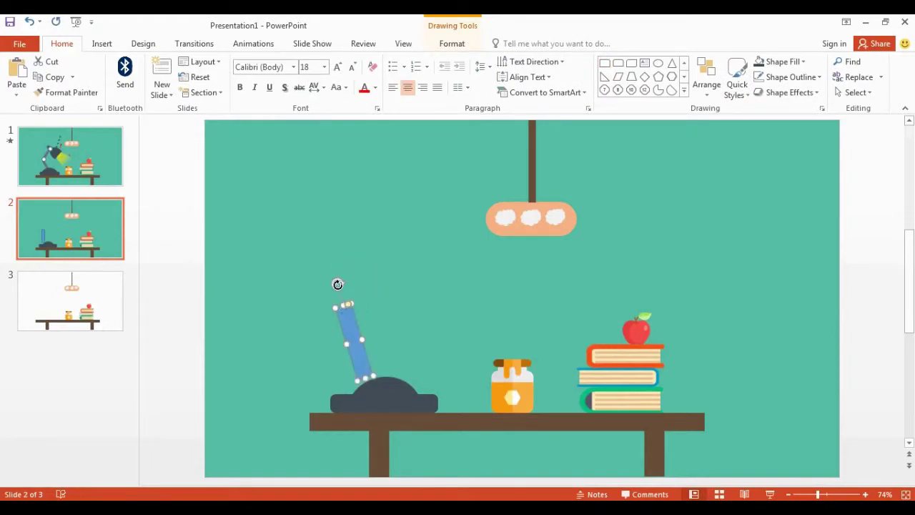
pyautogui.rightClick(345, 334)
pyautogui.click(418, 368)
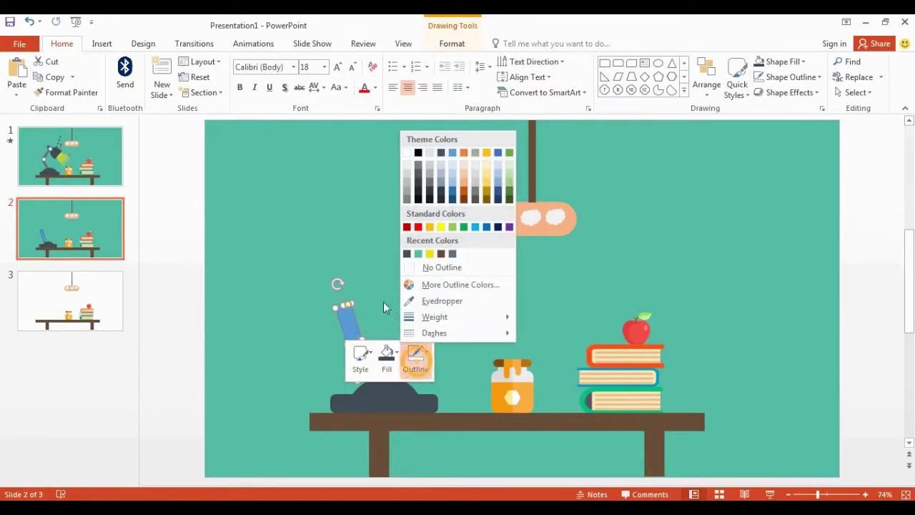
pyautogui.click(441, 267)
pyautogui.click(387, 355)
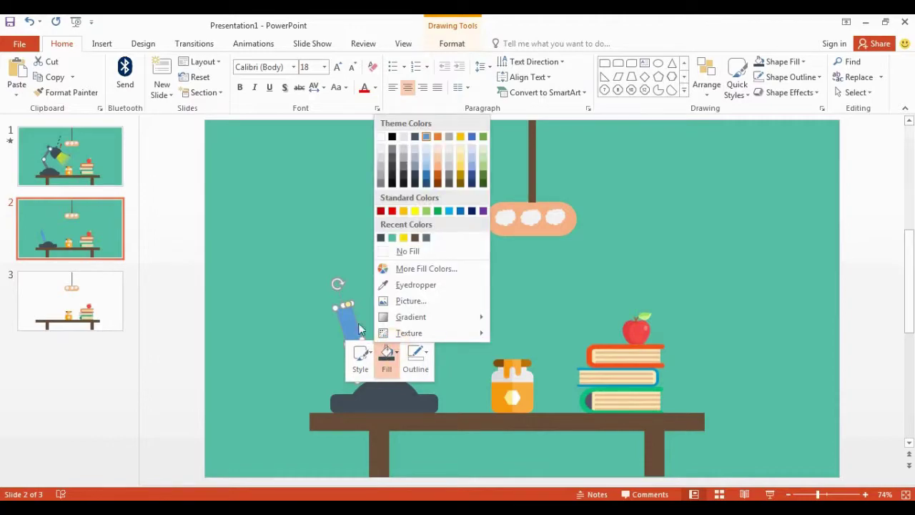
pyautogui.click(424, 241)
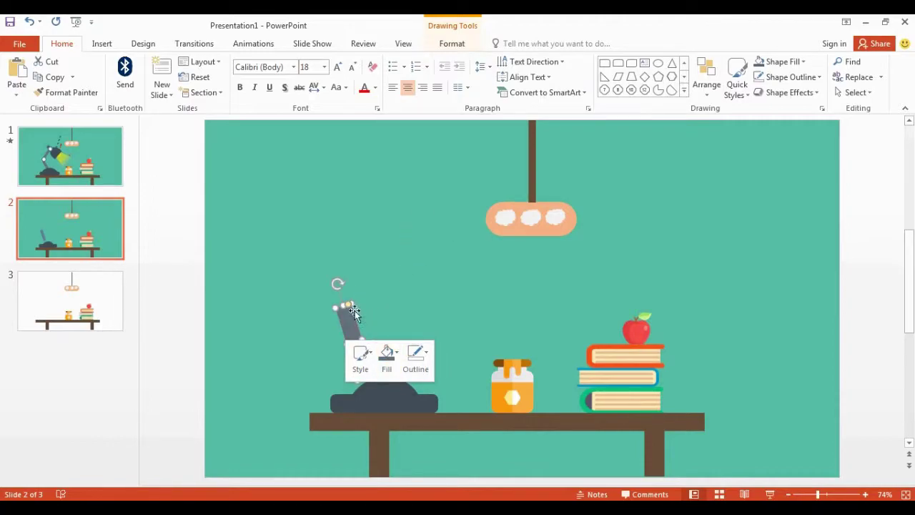
# Tilt the arm further left, lower it onto the base and send it to back
pyautogui.click(356, 331)
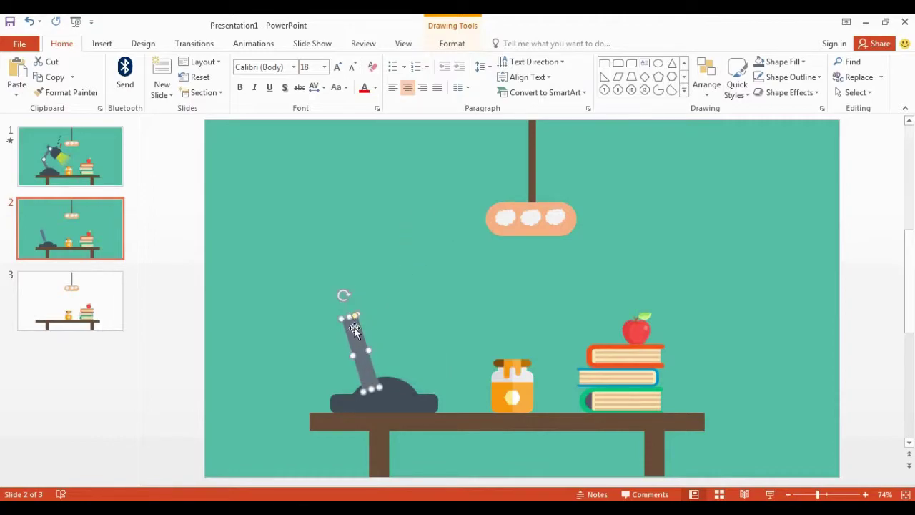
pyautogui.moveTo(340, 292); pyautogui.dragTo(331, 298)
pyautogui.moveTo(363, 365); pyautogui.dragTo(363, 370)
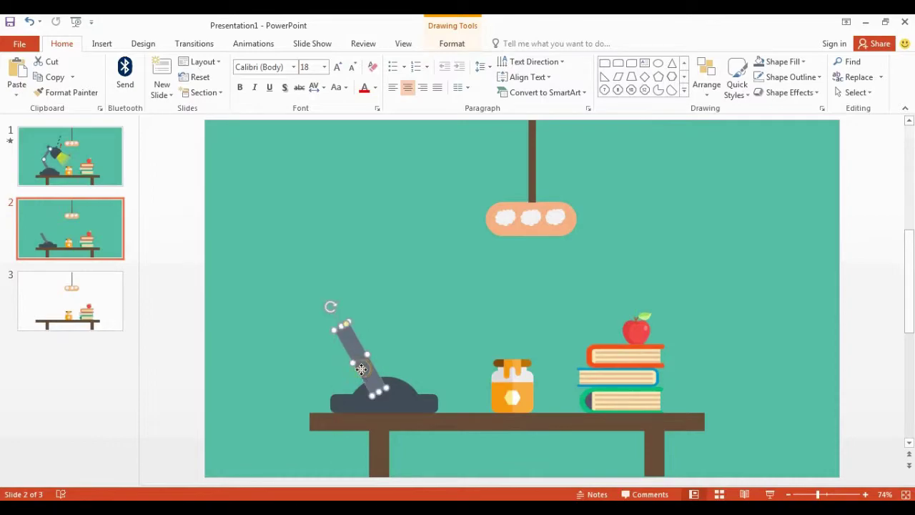
pyautogui.rightClick(364, 370)
pyautogui.click(389, 259)
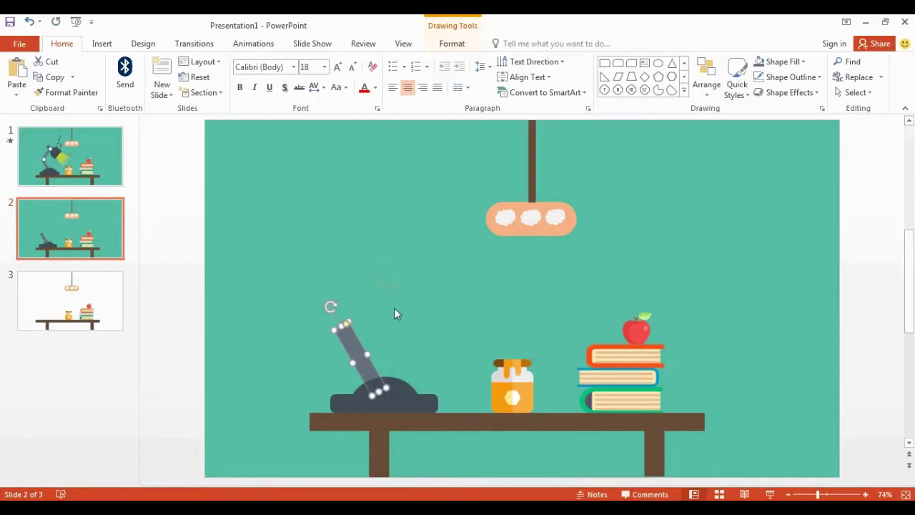
pyautogui.click(379, 343)
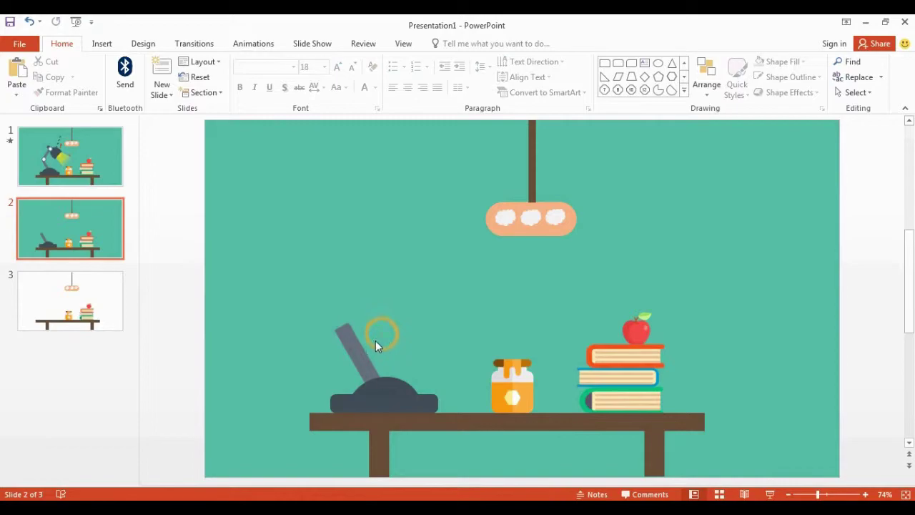
# Draw a circle at the top of the arm with a 7 pt outline
pyautogui.click(658, 64)
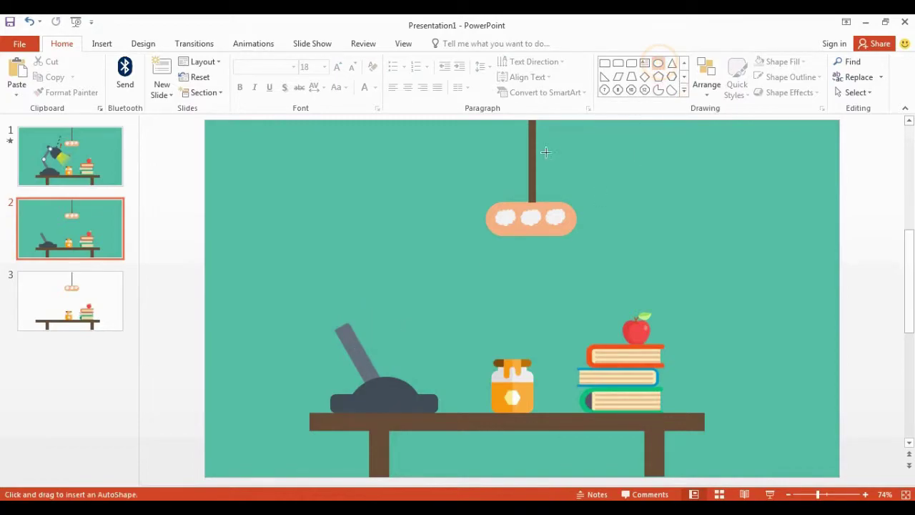
pyautogui.moveTo(326, 301); pyautogui.dragTo(345, 318)
pyautogui.rightClick(344, 318)
pyautogui.click(416, 347)
pyautogui.moveTo(424, 311)
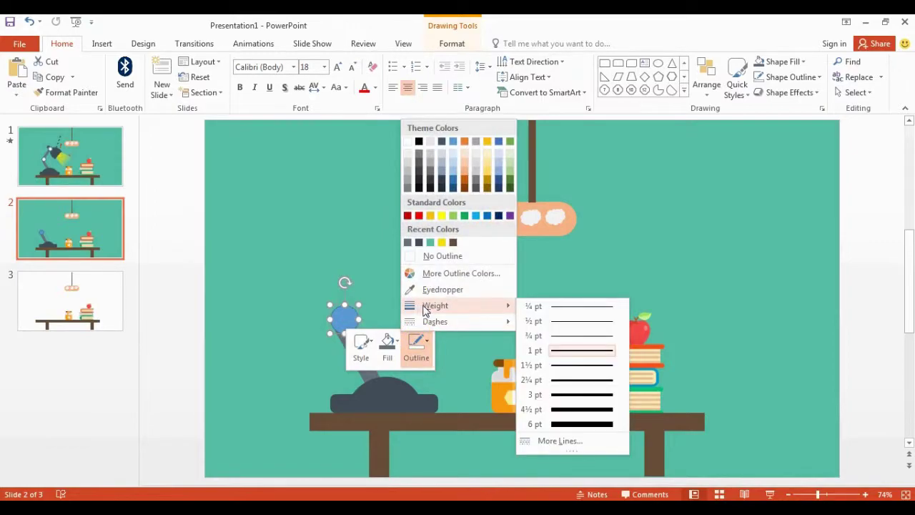
pyautogui.click(548, 438)
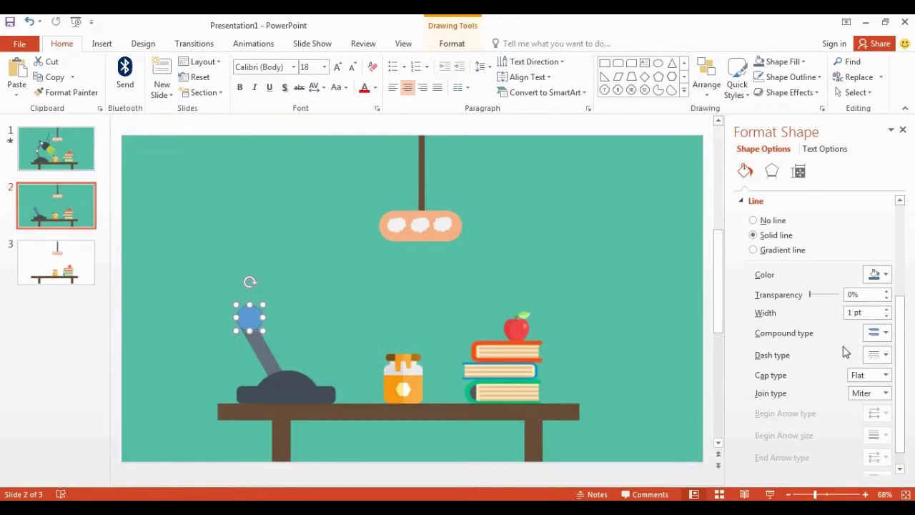
pyautogui.click(887, 309)
pyautogui.click(887, 309)
pyautogui.click(886, 309)
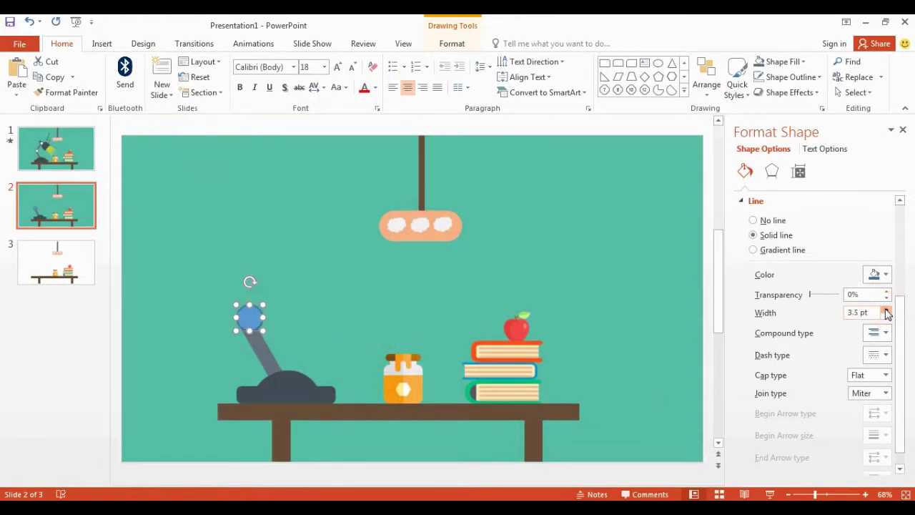
pyautogui.click(887, 309)
pyautogui.click(886, 309)
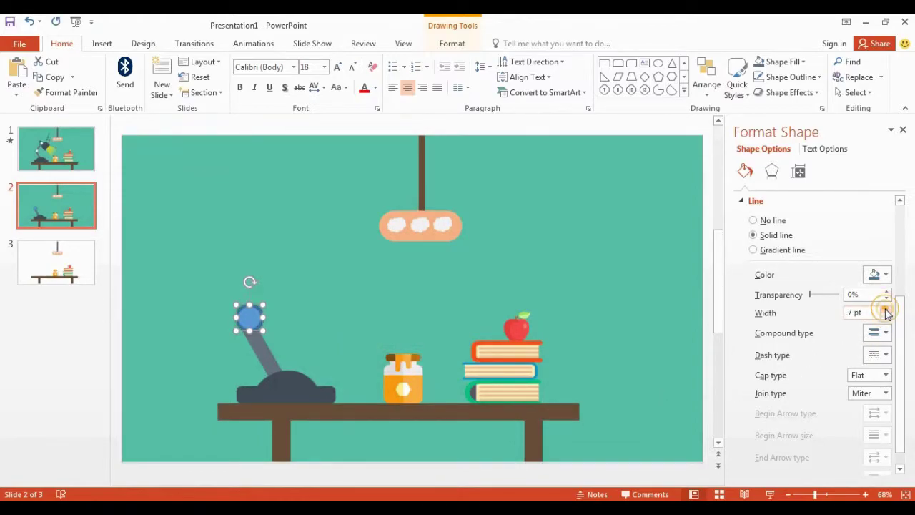
pyautogui.click(902, 129)
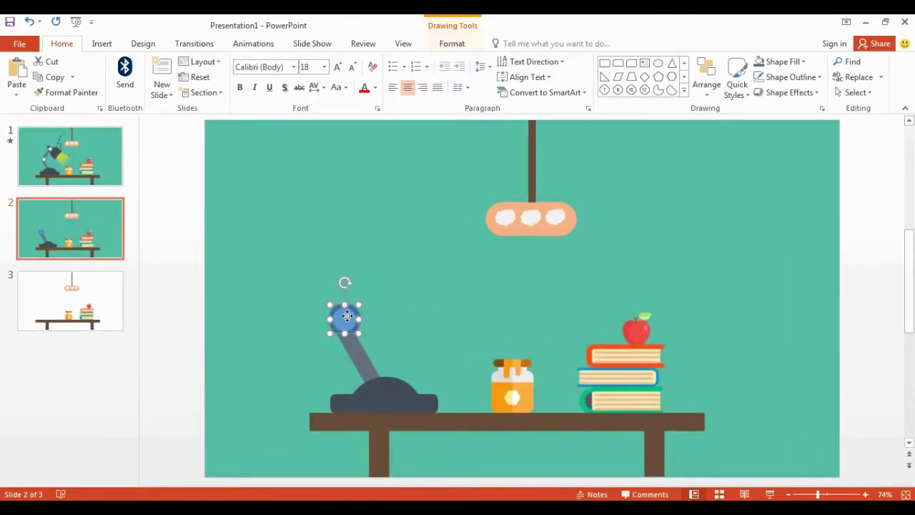
# Fill the joint circle white, then select the arm together with its joint
pyautogui.rightClick(348, 317)
pyautogui.click(389, 343)
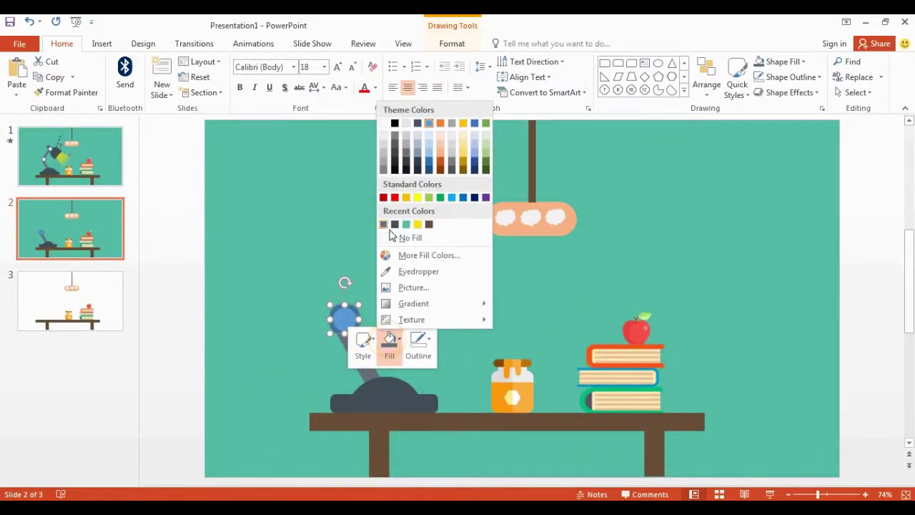
pyautogui.click(384, 123)
pyautogui.click(353, 283)
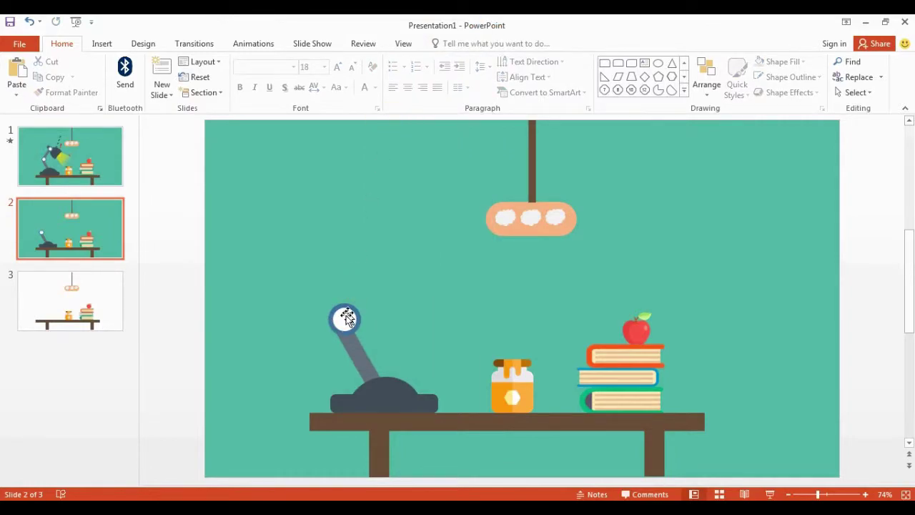
pyautogui.click(360, 360)
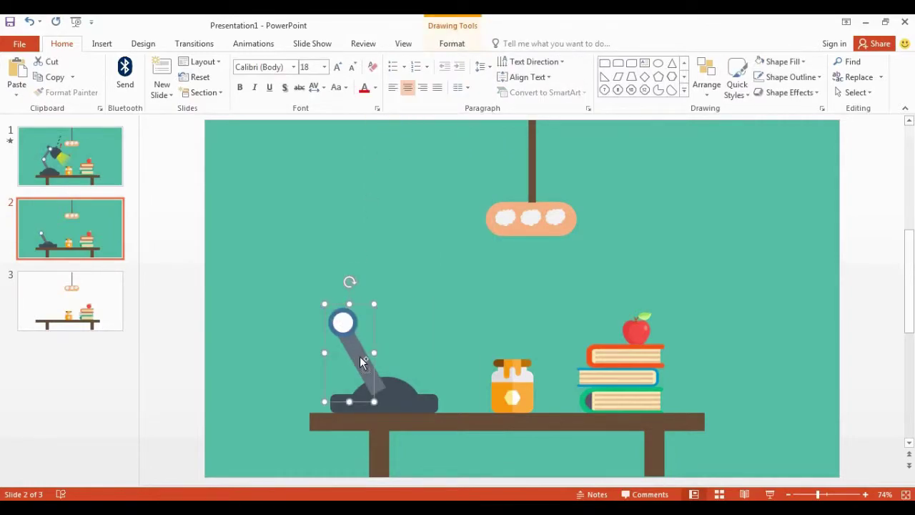
# Duplicate the arm and joint, move the copy up, rotate it clockwise and send it behind
pyautogui.hotkey('ctrl', 'd')
pyautogui.moveTo(361, 357); pyautogui.dragTo(379, 293)
pyautogui.moveTo(375, 225); pyautogui.dragTo(425, 249)
pyautogui.rightClick(374, 284)
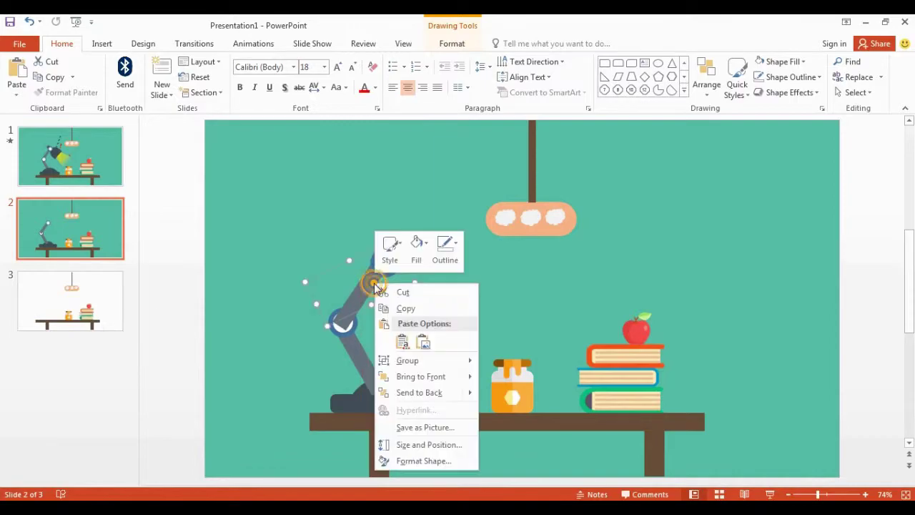
pyautogui.click(419, 392)
pyautogui.click(428, 336)
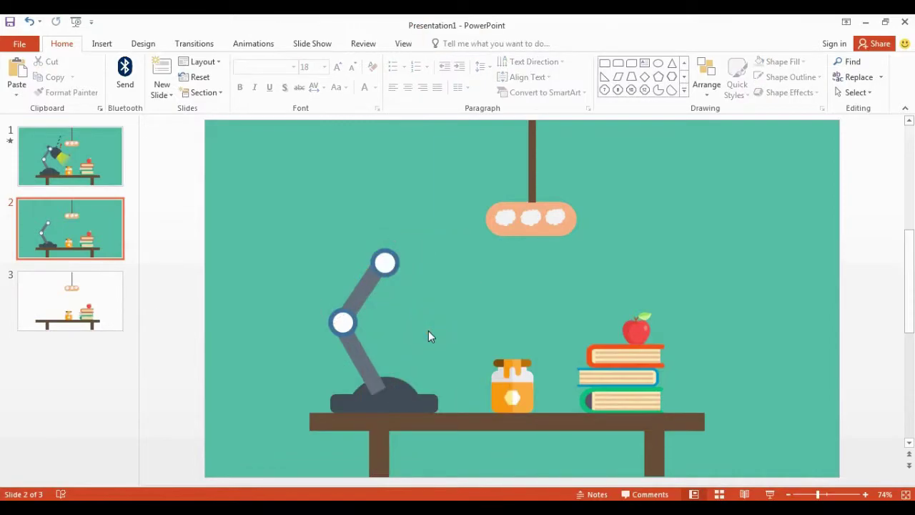
pyautogui.click(671, 91)
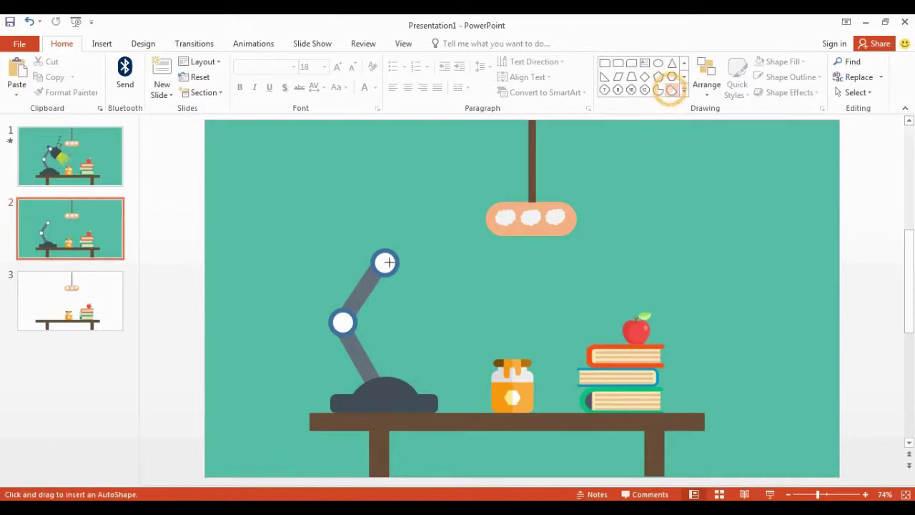
# Draw a block arc lamp shade and rotate it to hang from the top joint
pyautogui.moveTo(402, 260); pyautogui.dragTo(451, 325)
pyautogui.moveTo(433, 236)
pyautogui.mouseDown()
pyautogui.moveTo(473, 275)
pyautogui.moveTo(384, 266)
pyautogui.moveTo(379, 250)
pyautogui.mouseUp()
pyautogui.press('Delete')
pyautogui.hotkey('ctrl', 'z')
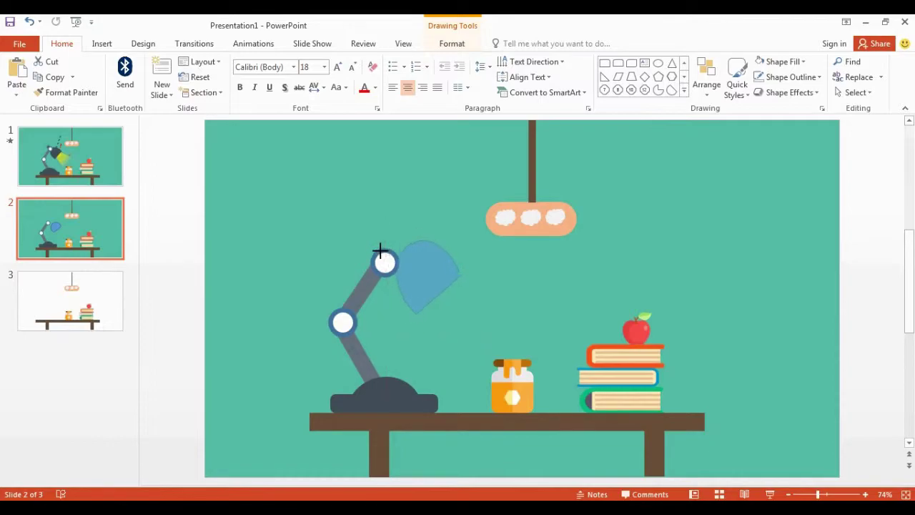
pyautogui.moveTo(480, 261); pyautogui.dragTo(422, 288)
# Give the shade no outline and a dark grey fill, then send it to back
pyautogui.rightClick(421, 286)
pyautogui.click(484, 311)
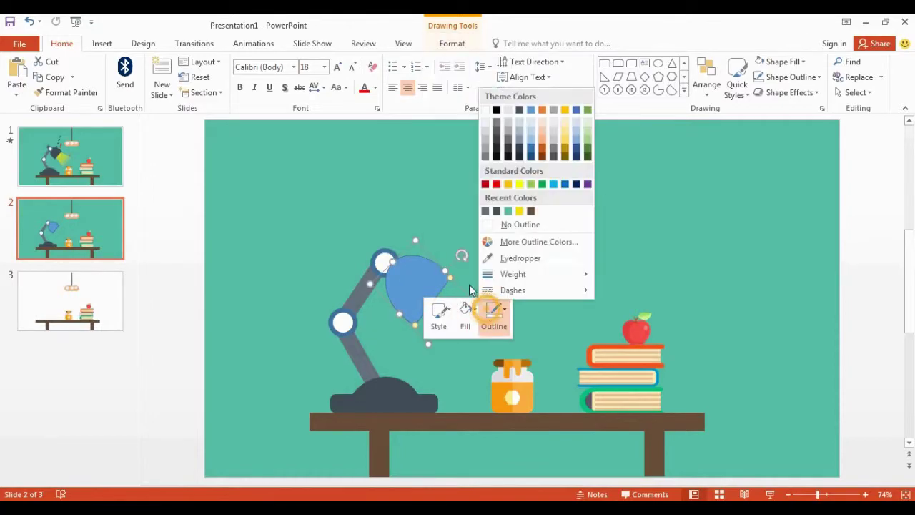
pyautogui.click(526, 227)
pyautogui.click(476, 308)
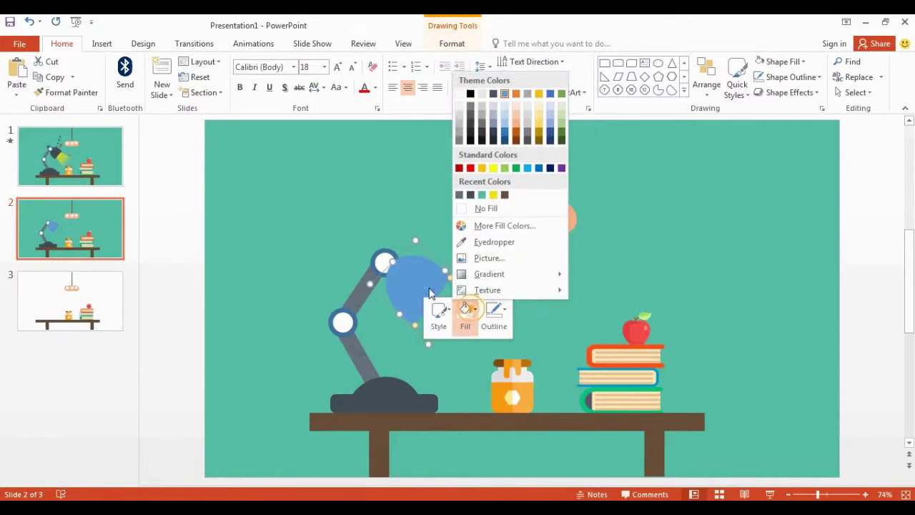
pyautogui.click(470, 196)
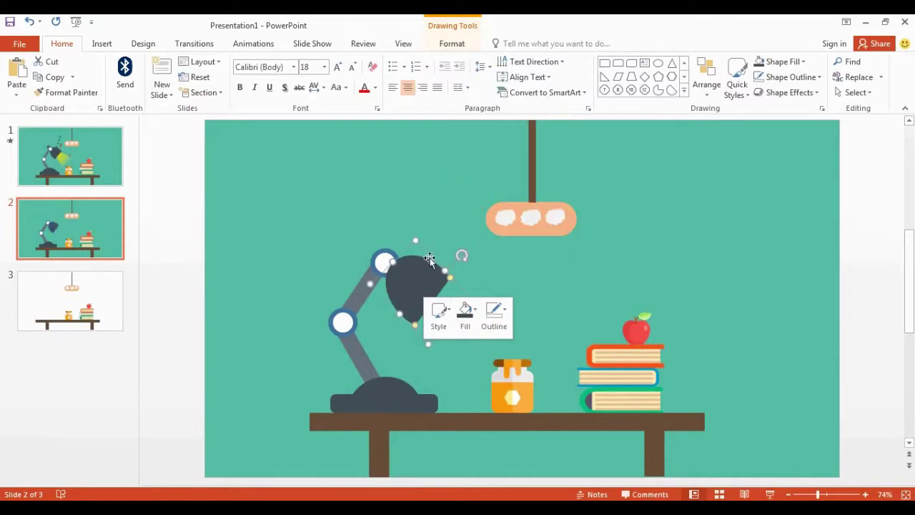
pyautogui.rightClick(410, 279)
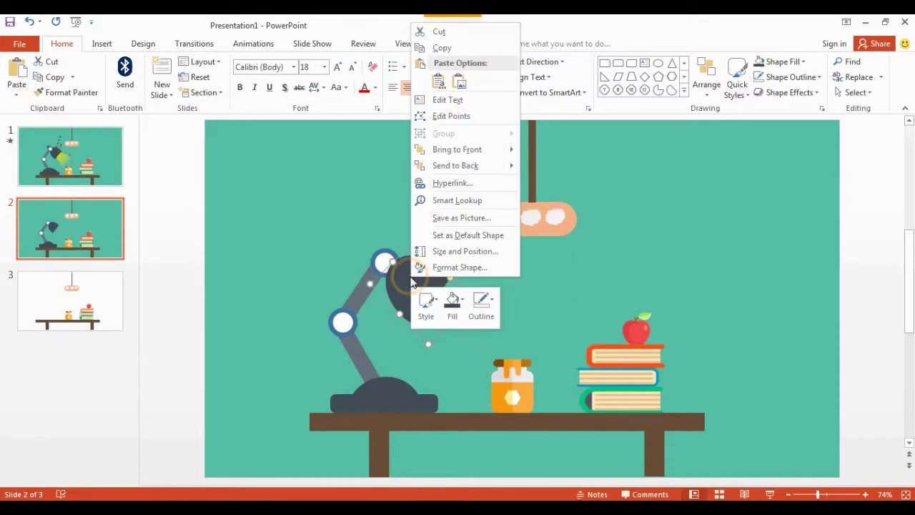
pyautogui.click(465, 164)
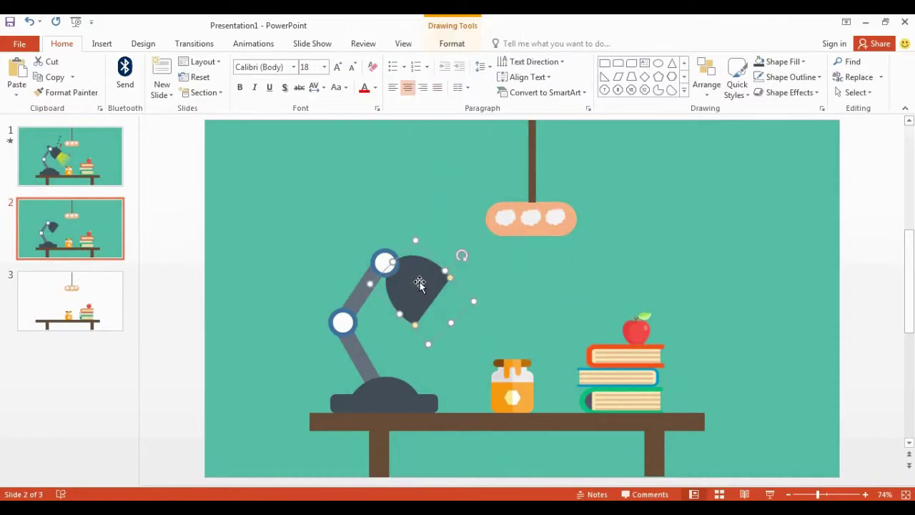
pyautogui.click(424, 206)
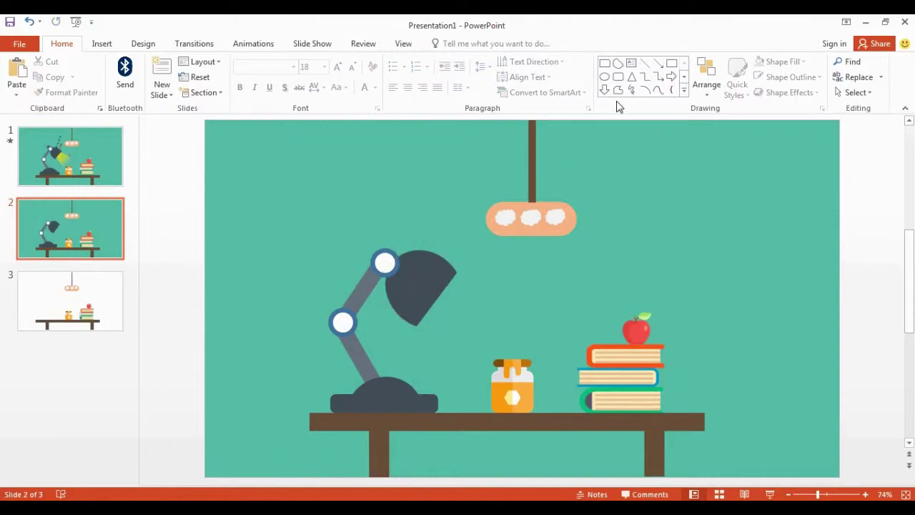
# Draw a small tilted rectangle near the top joint, send it to back and fill it dark grey
pyautogui.click(672, 63)
pyautogui.moveTo(370, 247); pyautogui.dragTo(373, 250)
pyautogui.moveTo(369, 213); pyautogui.dragTo(347, 221)
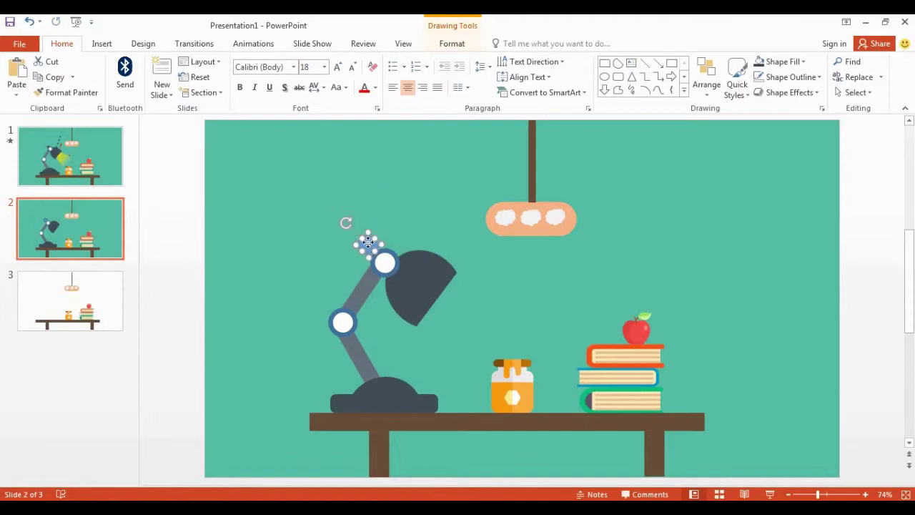
pyautogui.rightClick(368, 243)
pyautogui.click(410, 386)
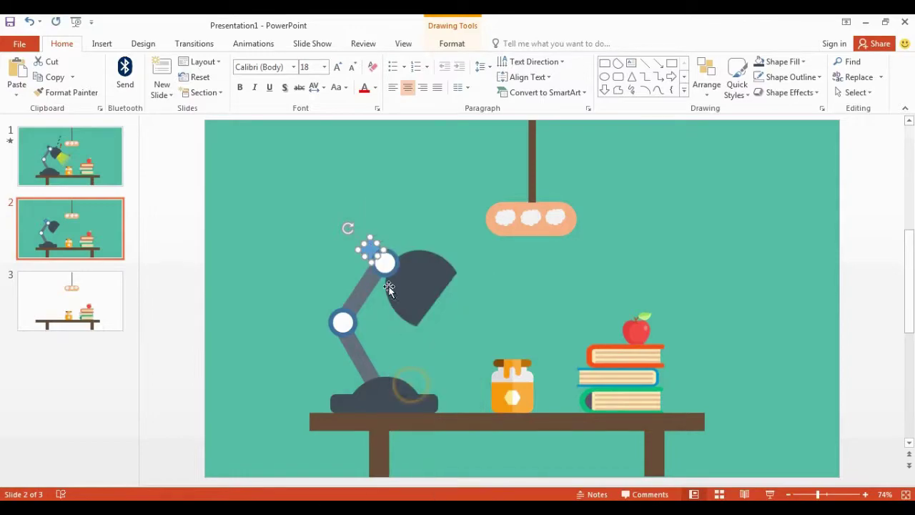
pyautogui.rightClick(370, 248)
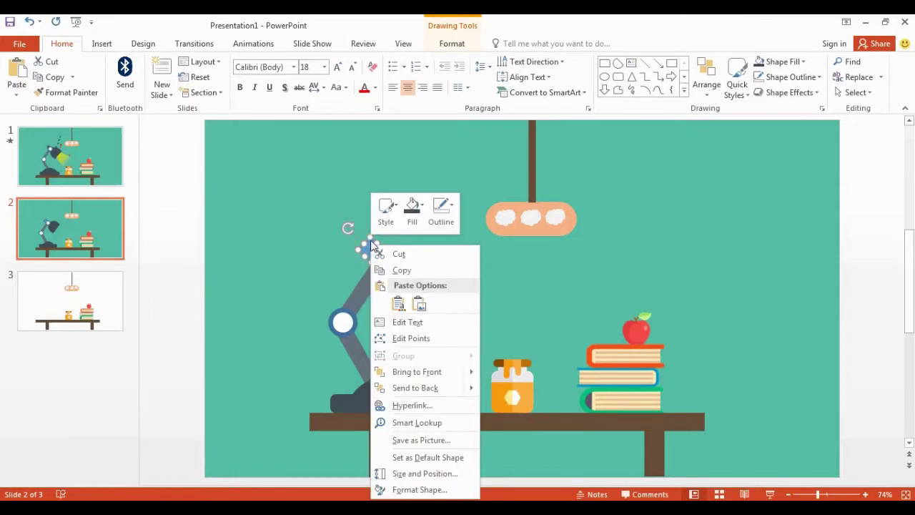
pyautogui.click(410, 208)
pyautogui.click(403, 360)
# Paste a copy of the small dark block and place it up-left behind the top joint
pyautogui.click(377, 256)
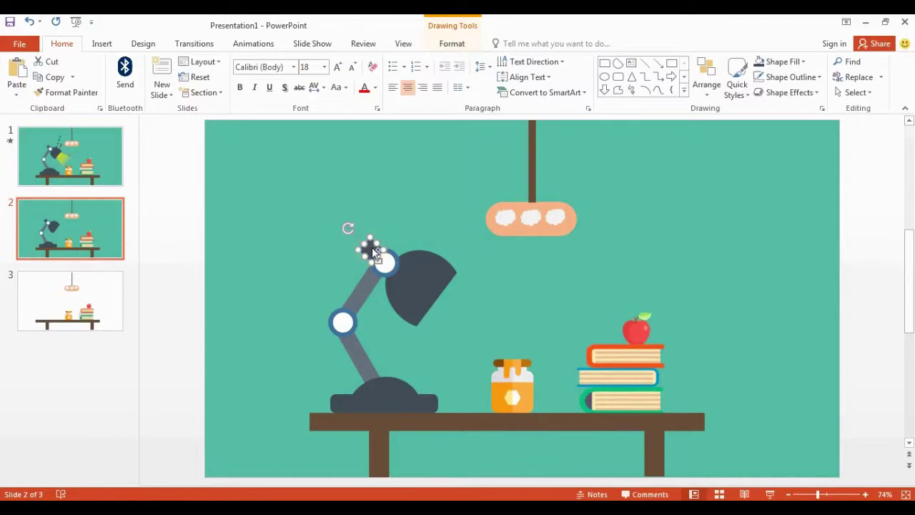
pyautogui.hotkey('ctrl', 'v')
pyautogui.moveTo(373, 251)
pyautogui.mouseDown()
pyautogui.moveTo(343, 231)
pyautogui.moveTo(362, 243)
pyautogui.mouseUp()
pyautogui.click(343, 235)
pyautogui.click(486, 172)
pyautogui.click(605, 78)
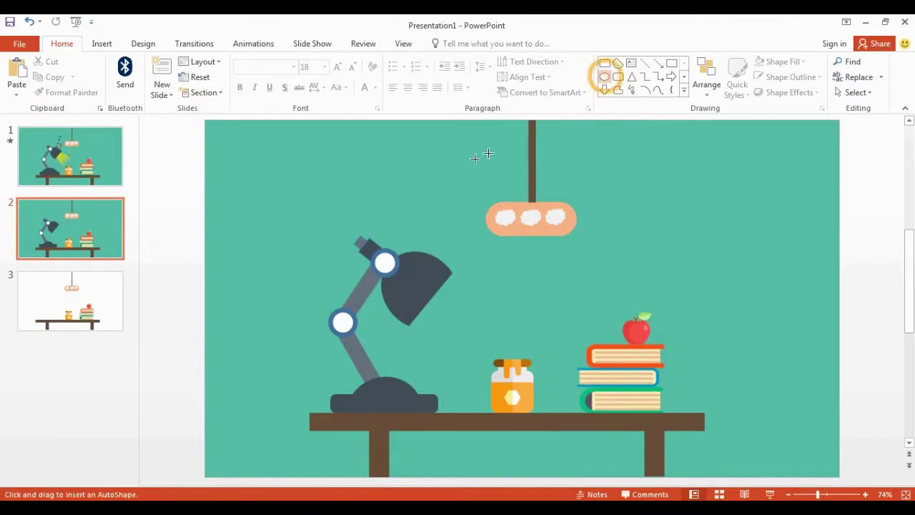
# Draw a small circle with no outline and a yellow fill
pyautogui.moveTo(422, 174); pyautogui.dragTo(443, 208)
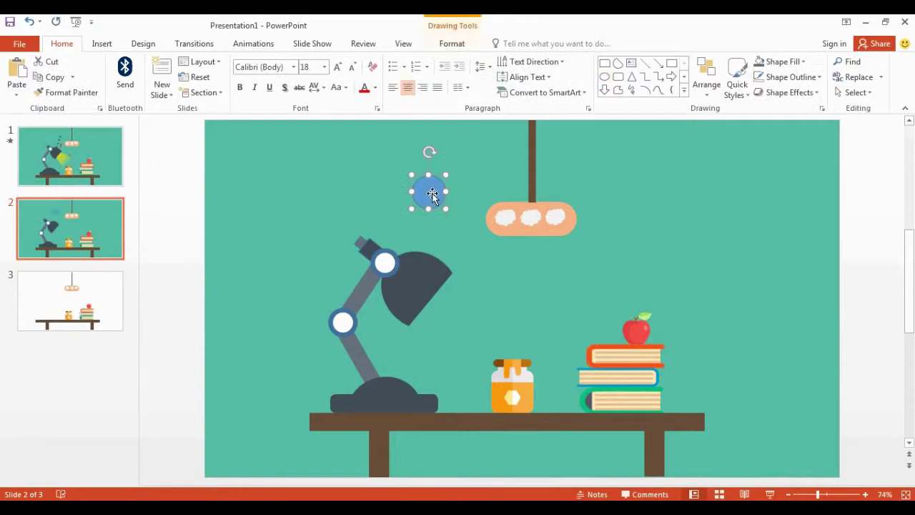
pyautogui.rightClick(434, 190)
pyautogui.click(501, 152)
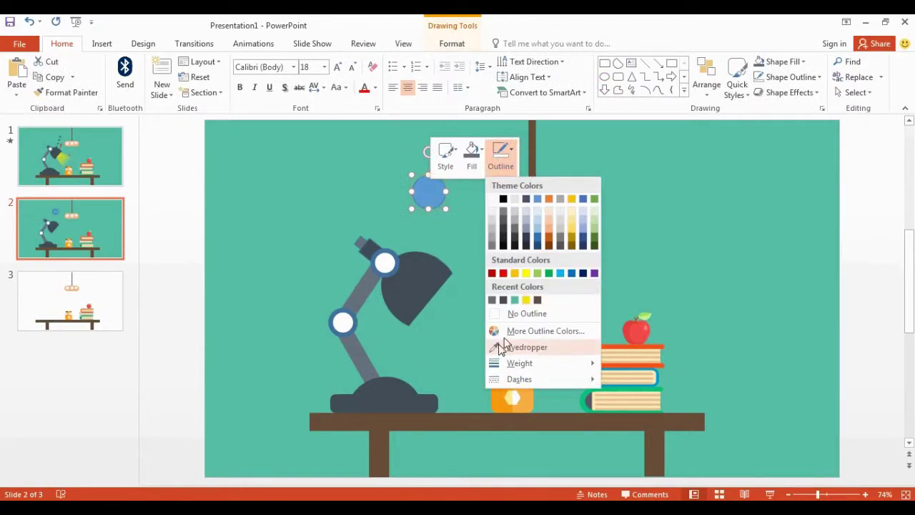
pyautogui.click(520, 313)
pyautogui.click(471, 154)
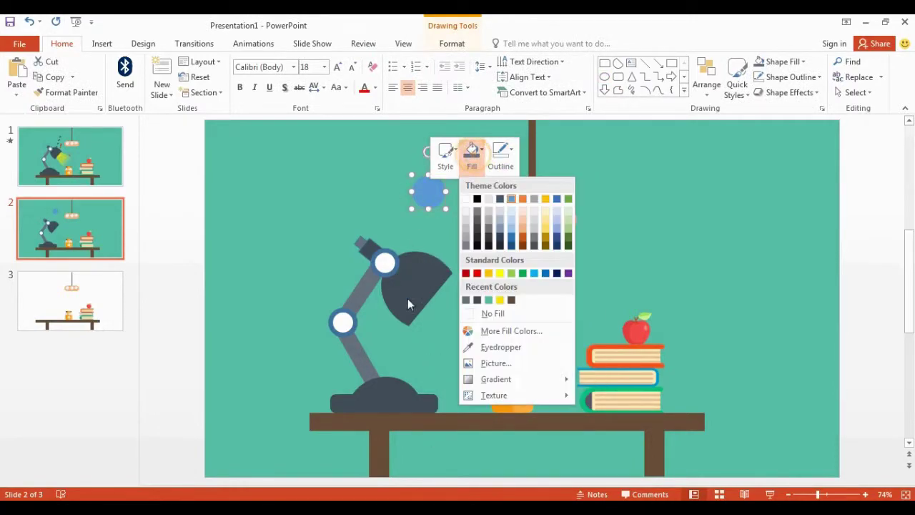
pyautogui.click(499, 276)
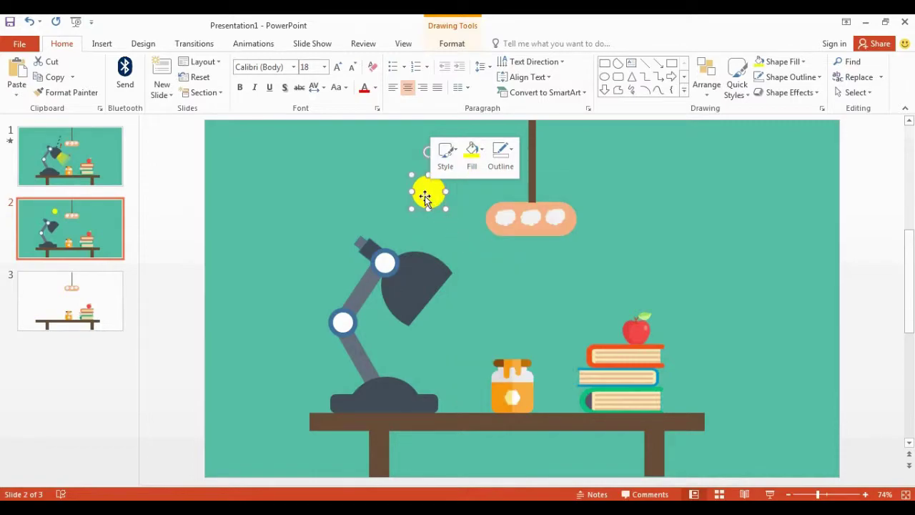
# Move the yellow bulb under the shade's lower edge and send it behind the shade
pyautogui.moveTo(424, 197); pyautogui.dragTo(432, 281)
pyautogui.rightClick(424, 307)
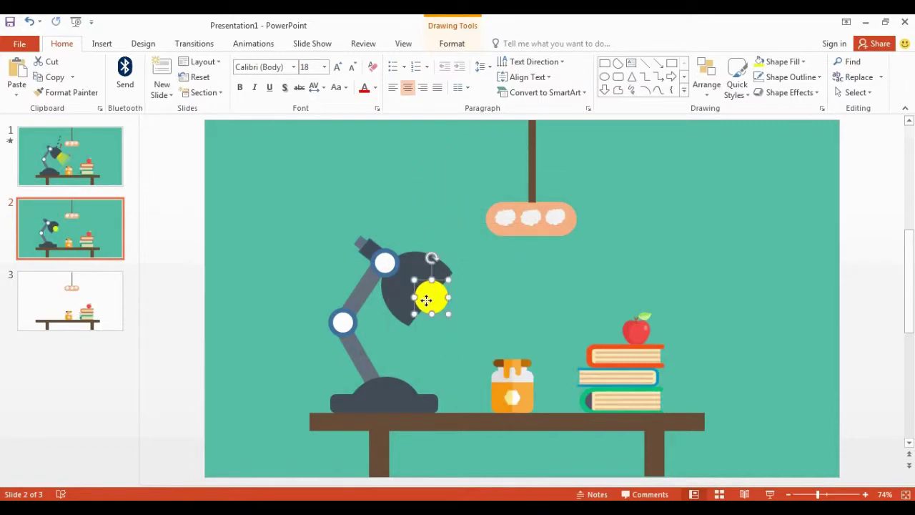
pyautogui.click(486, 189)
pyautogui.moveTo(440, 300); pyautogui.dragTo(438, 299)
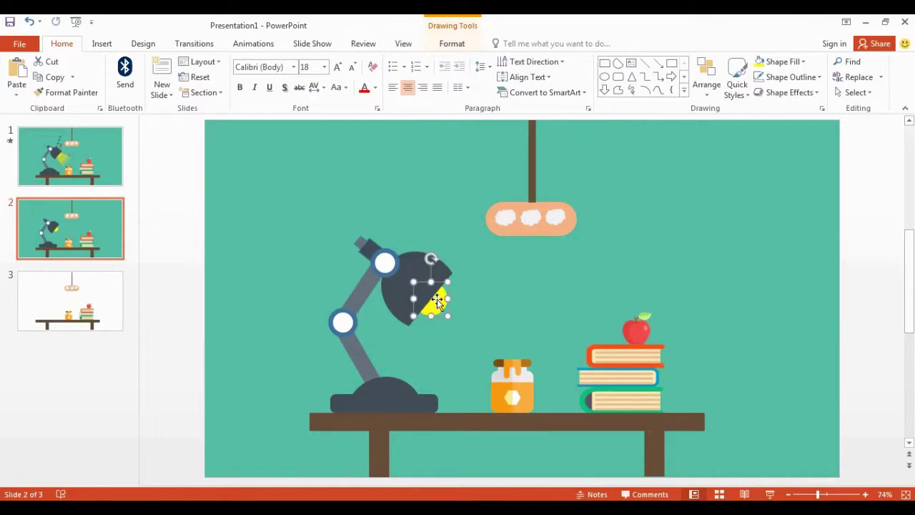
pyautogui.click(472, 275)
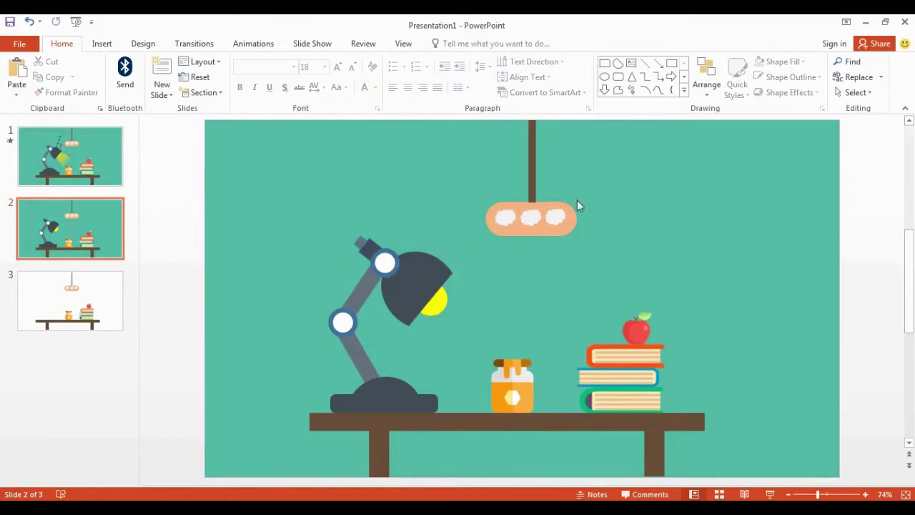
# Draw a trapezoid, rotate it against the lamp shade and enlarge it toward the honey jar
pyautogui.click(683, 94)
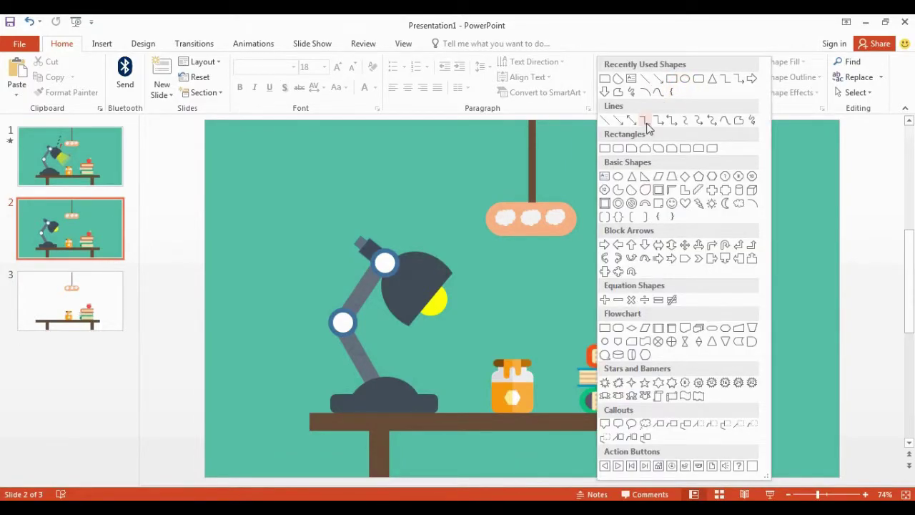
pyautogui.click(671, 177)
pyautogui.moveTo(486, 259); pyautogui.dragTo(545, 316)
pyautogui.moveTo(514, 236); pyautogui.dragTo(458, 251)
pyautogui.moveTo(527, 291); pyautogui.dragTo(474, 307)
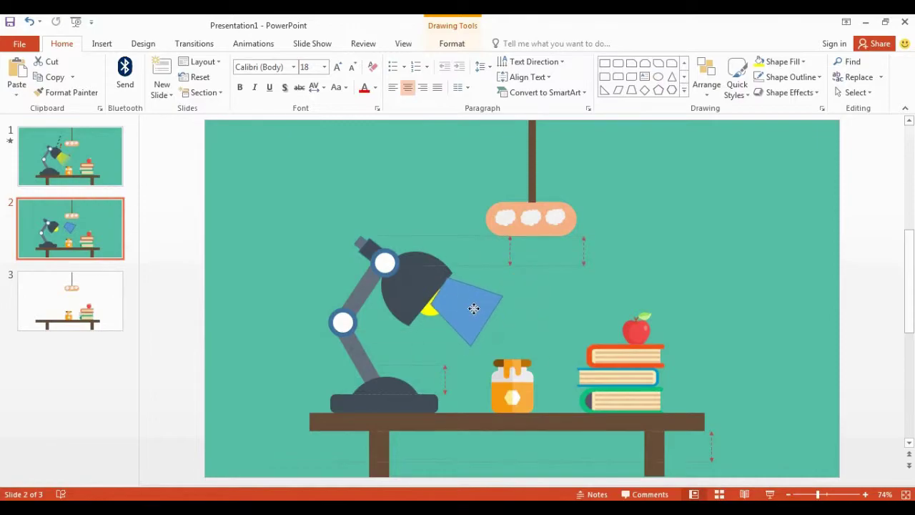
pyautogui.moveTo(414, 273); pyautogui.dragTo(449, 313)
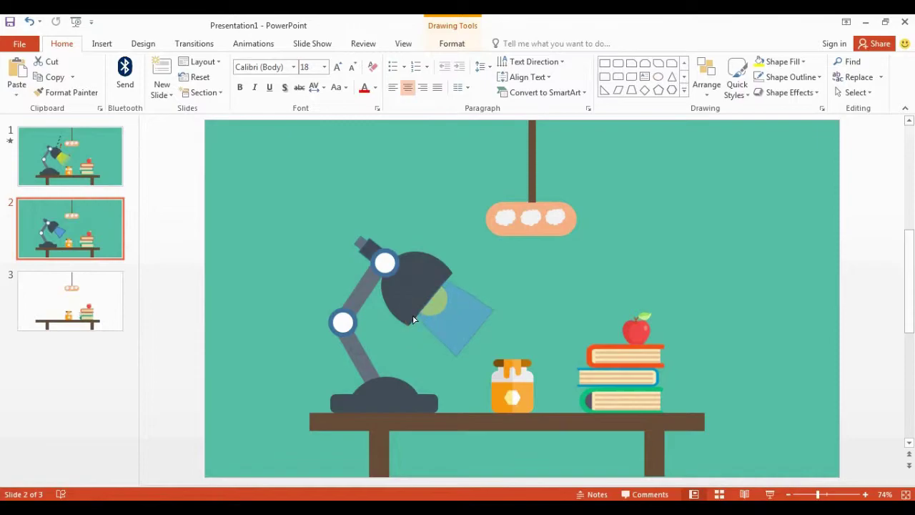
pyautogui.click(419, 315)
pyautogui.moveTo(474, 327); pyautogui.dragTo(487, 339)
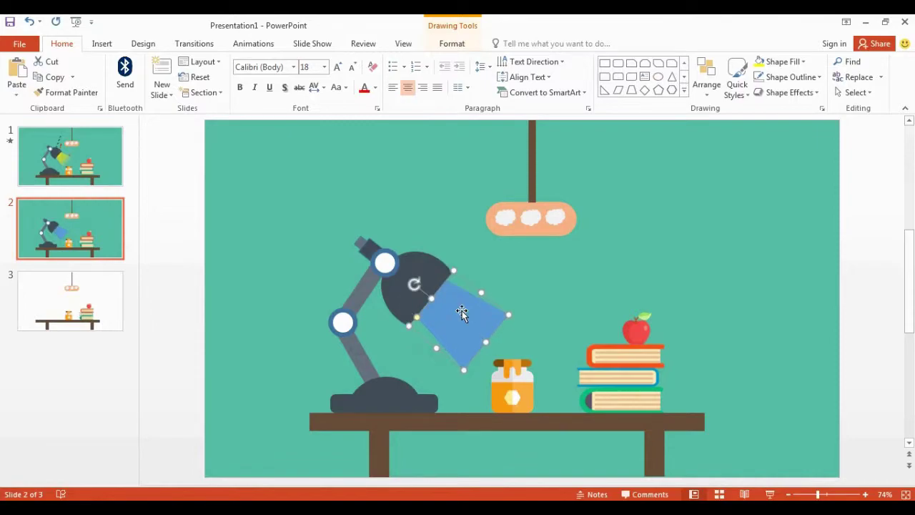
# Replace the trapezoid beam's solid blue fill with a yellow linear gradient fill
pyautogui.rightClick(463, 317)
pyautogui.click(477, 303)
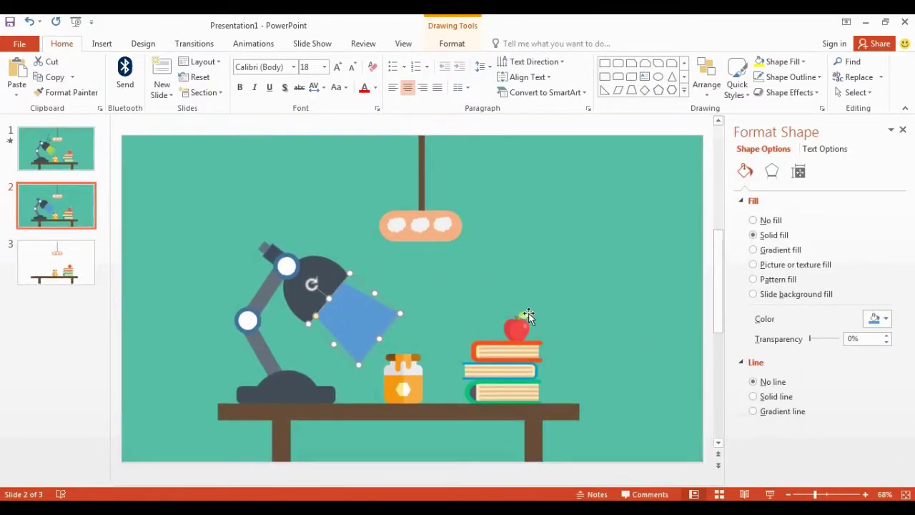
pyautogui.click(763, 250)
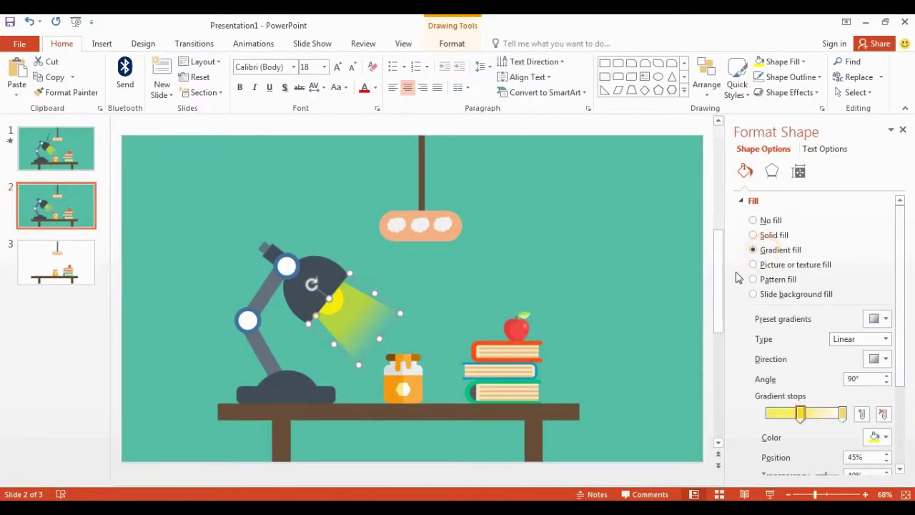